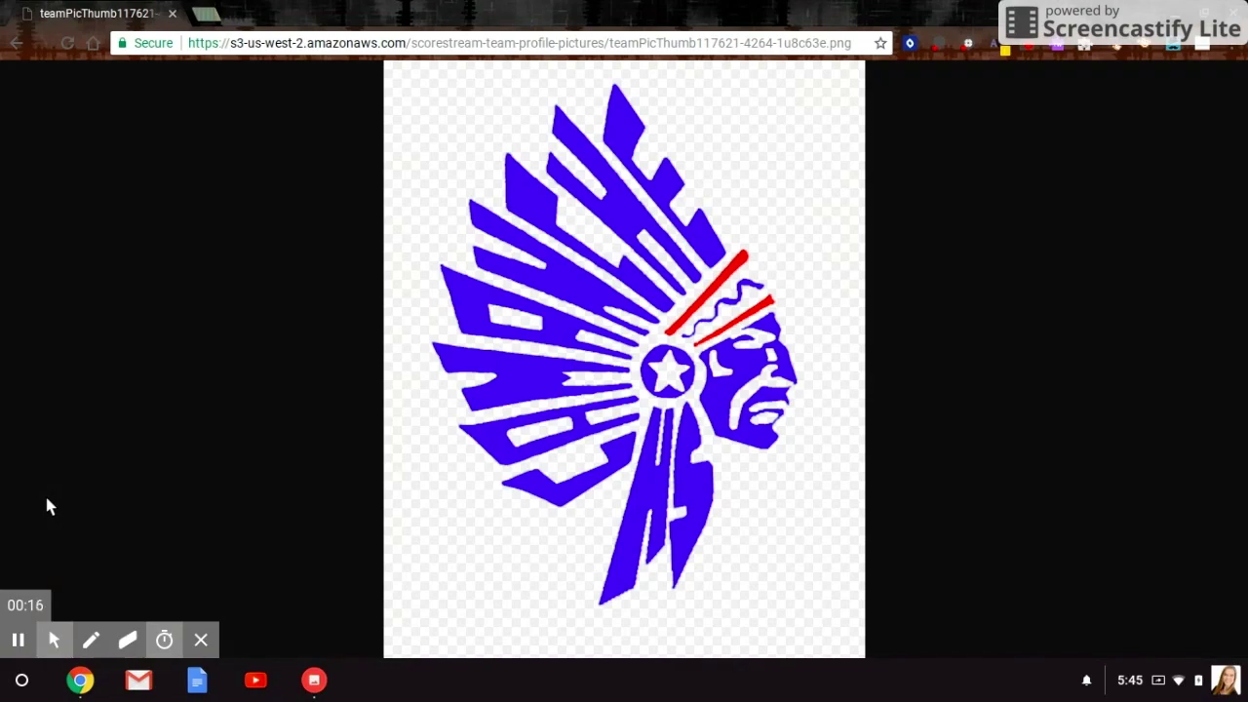
# Launch the Calculator app from the launcher's All Apps list.
pyautogui.click(54, 640)
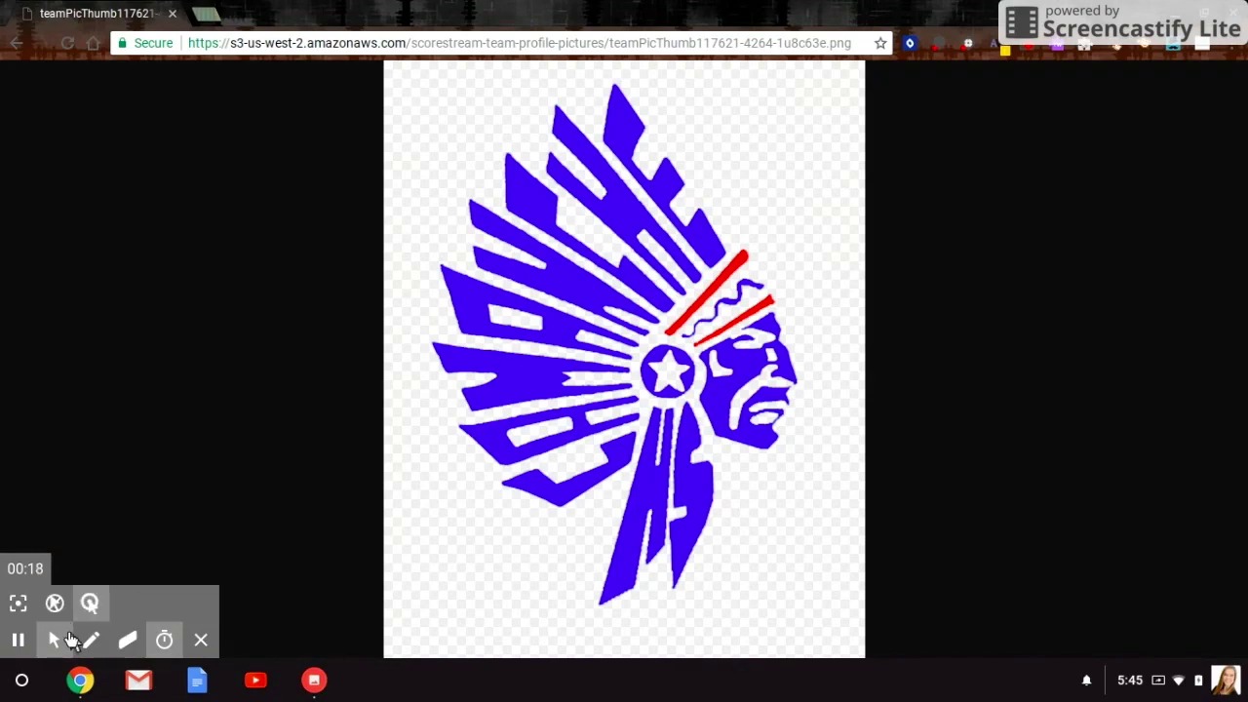
pyautogui.click(21, 681)
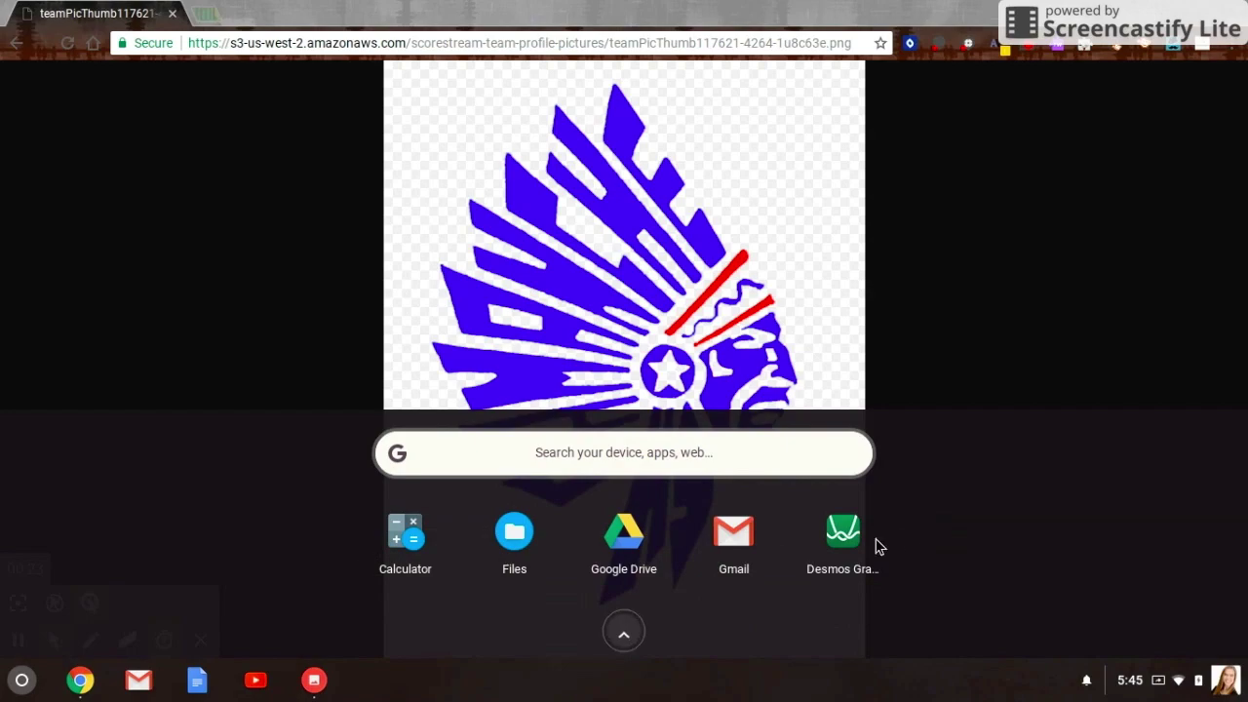
pyautogui.click(624, 634)
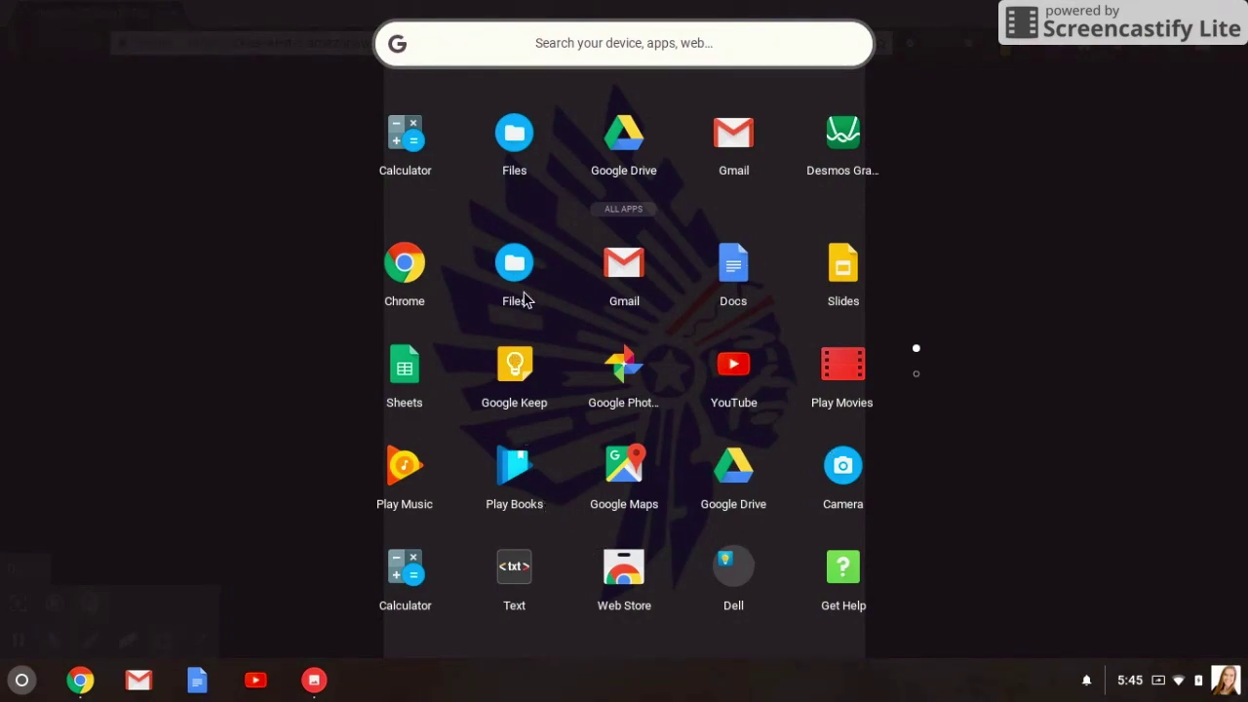
pyautogui.click(407, 142)
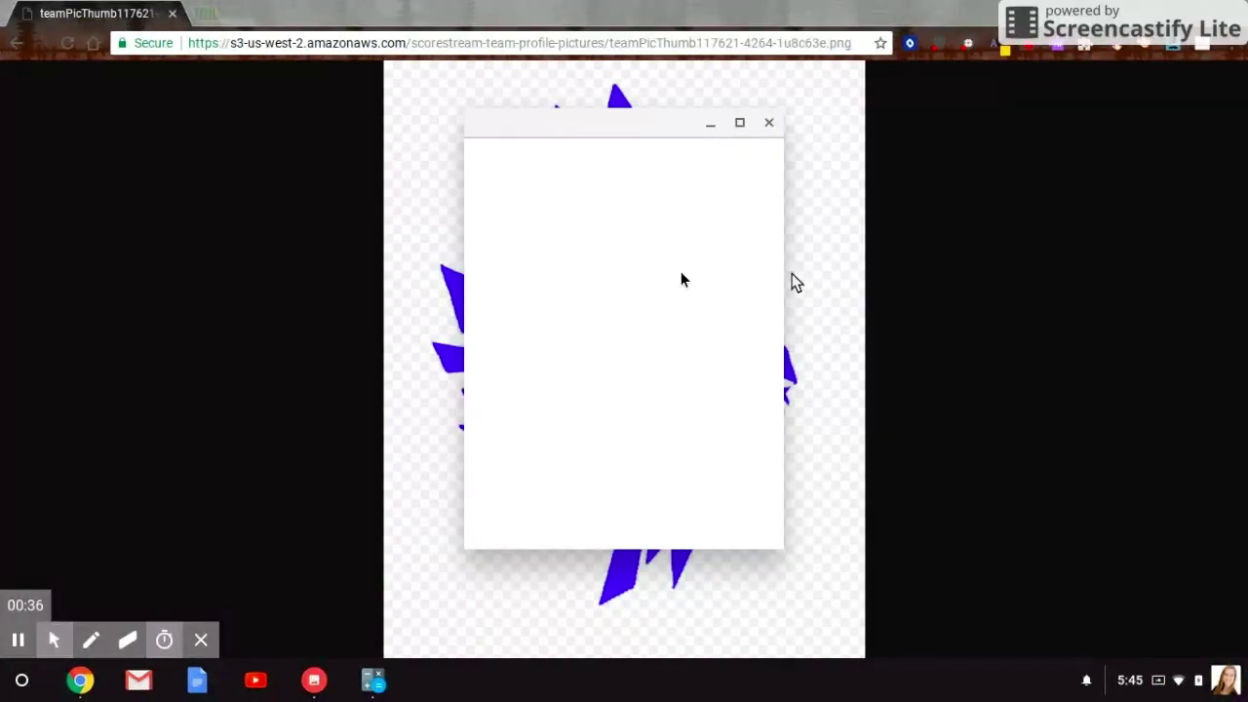
# Maximize the Calculator window and bring up the practice-problem slide.
pyautogui.click(739, 123)
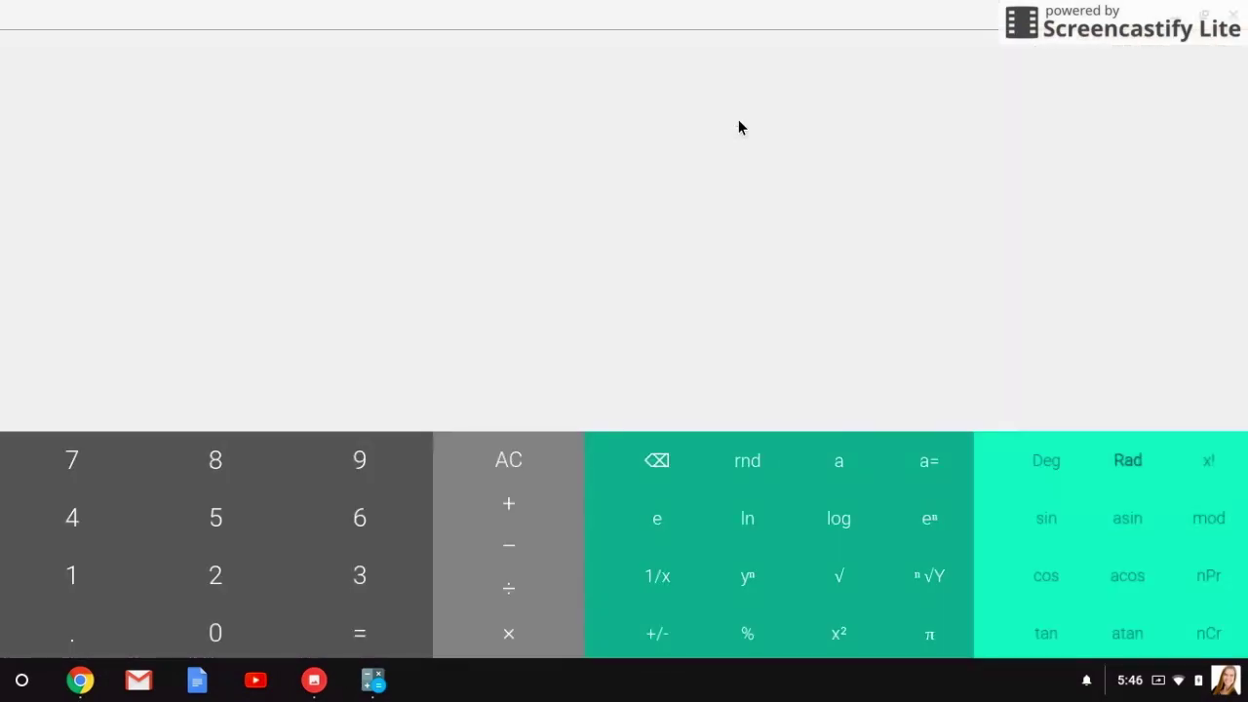
pyautogui.click(316, 679)
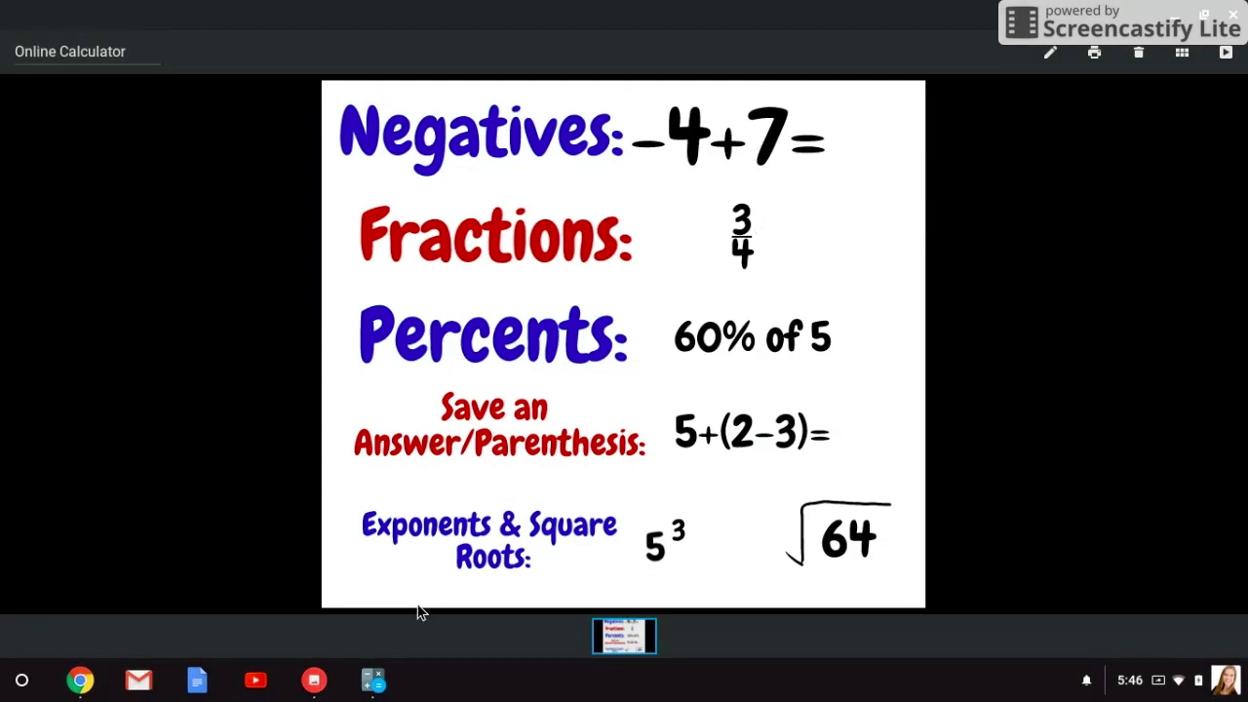
# Calculate -4 + 7 to get 3, then show the practice worksheet again.
pyautogui.click(372, 680)
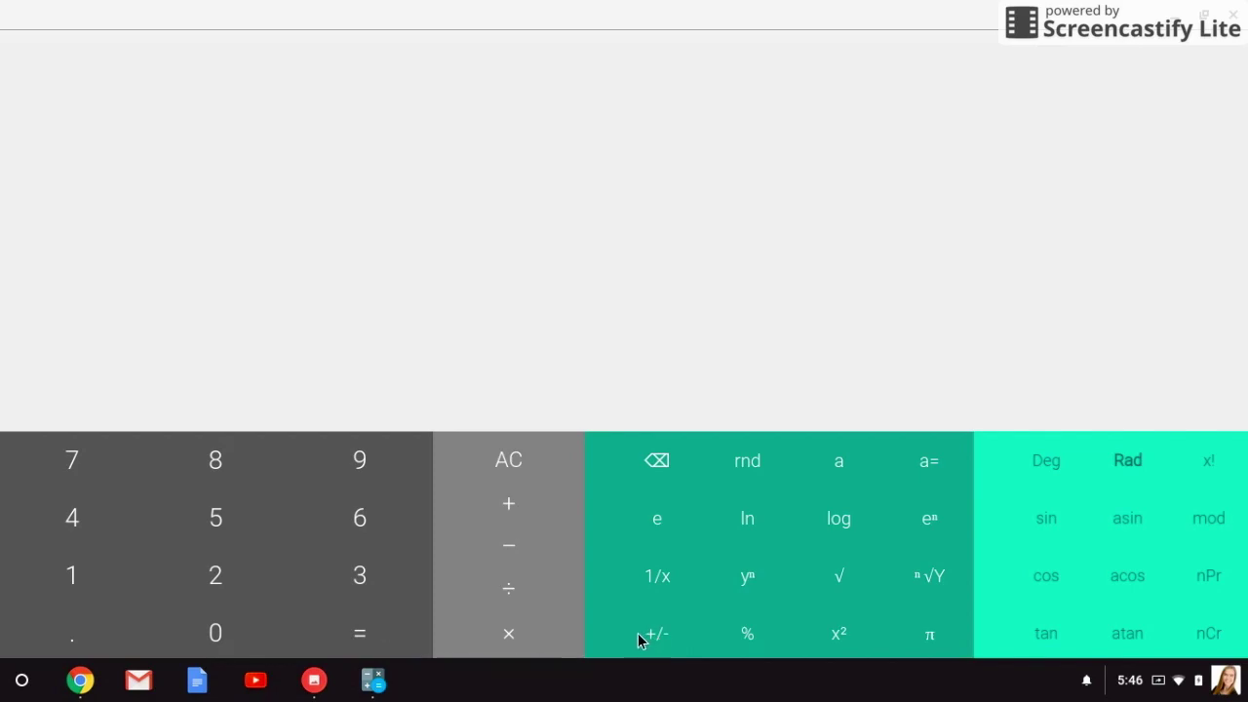
pyautogui.click(76, 521)
pyautogui.click(657, 639)
pyautogui.click(502, 506)
pyautogui.click(74, 460)
pyautogui.click(356, 633)
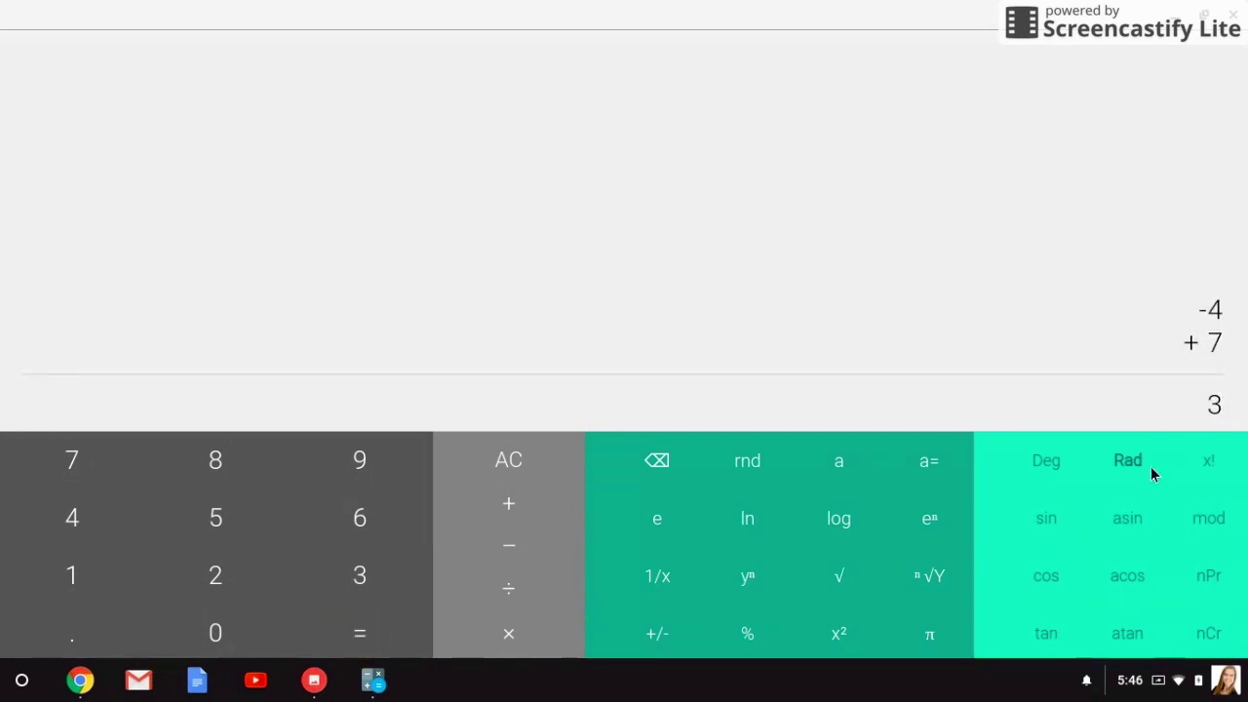
pyautogui.click(306, 690)
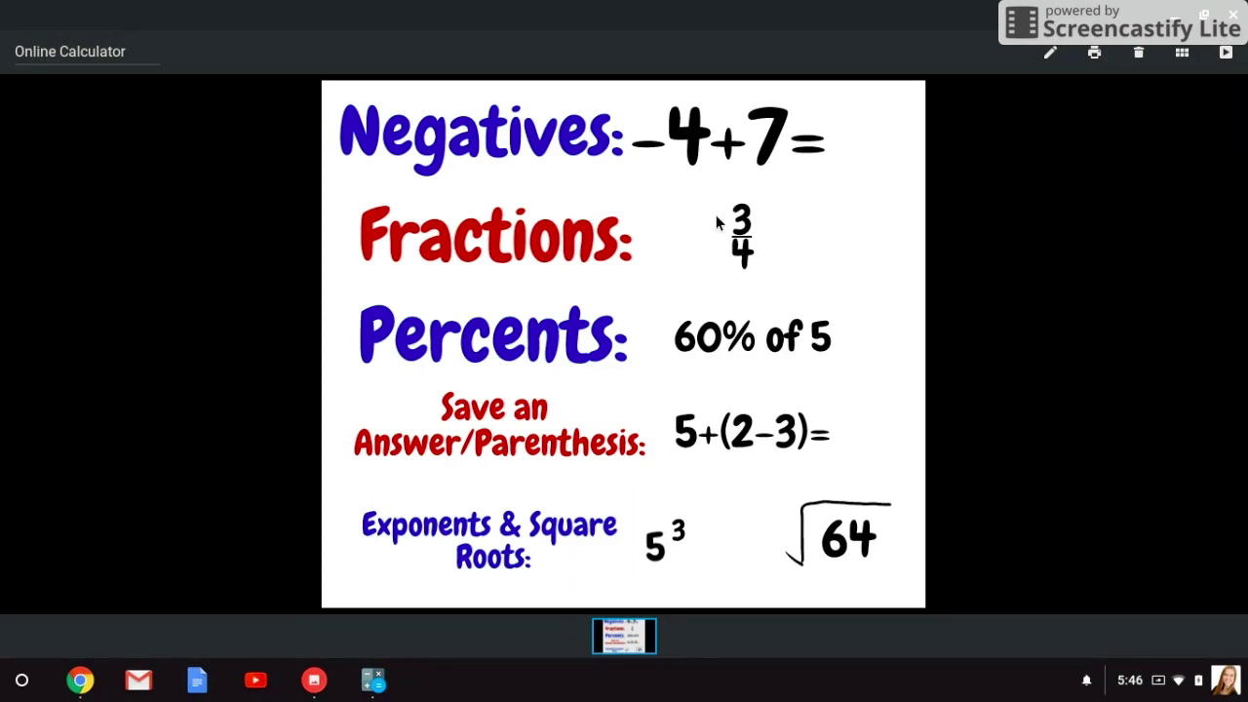
# Clear the display and compute 3 ÷ 4 = 0.75, then return to the worksheet.
pyautogui.click(372, 688)
pyautogui.click(517, 454)
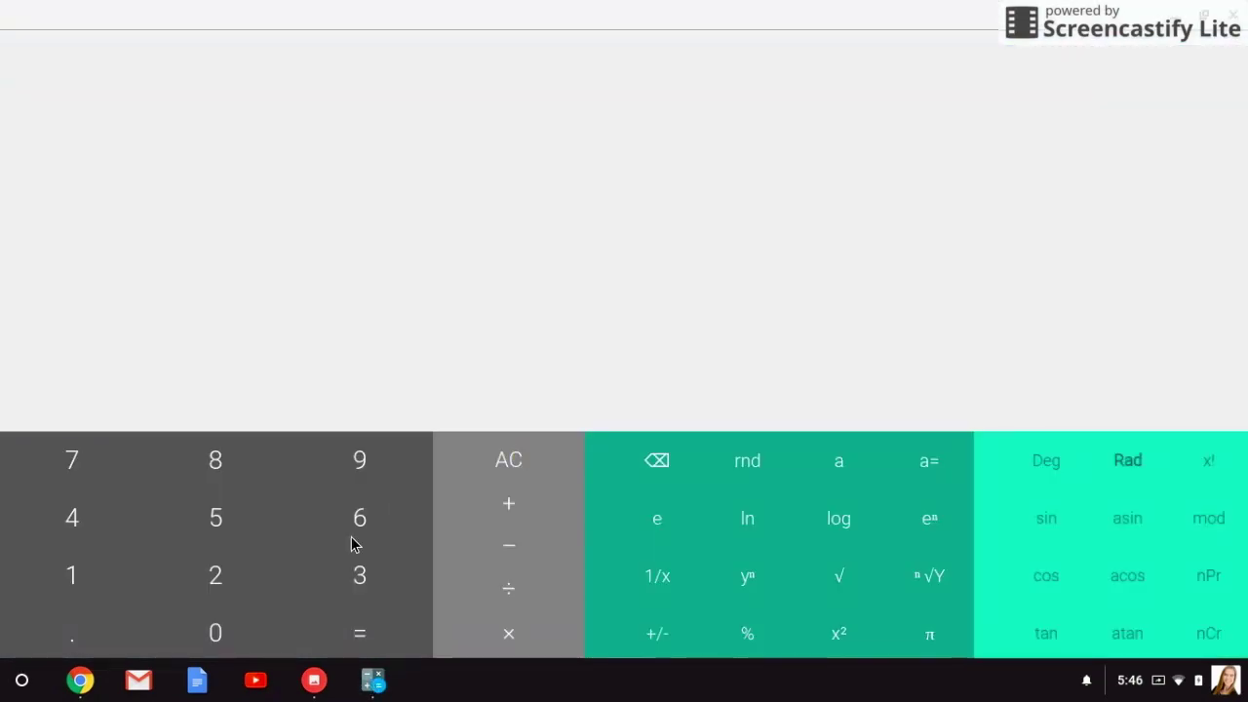
pyautogui.click(360, 579)
pyautogui.click(505, 587)
pyautogui.click(56, 518)
pyautogui.click(368, 635)
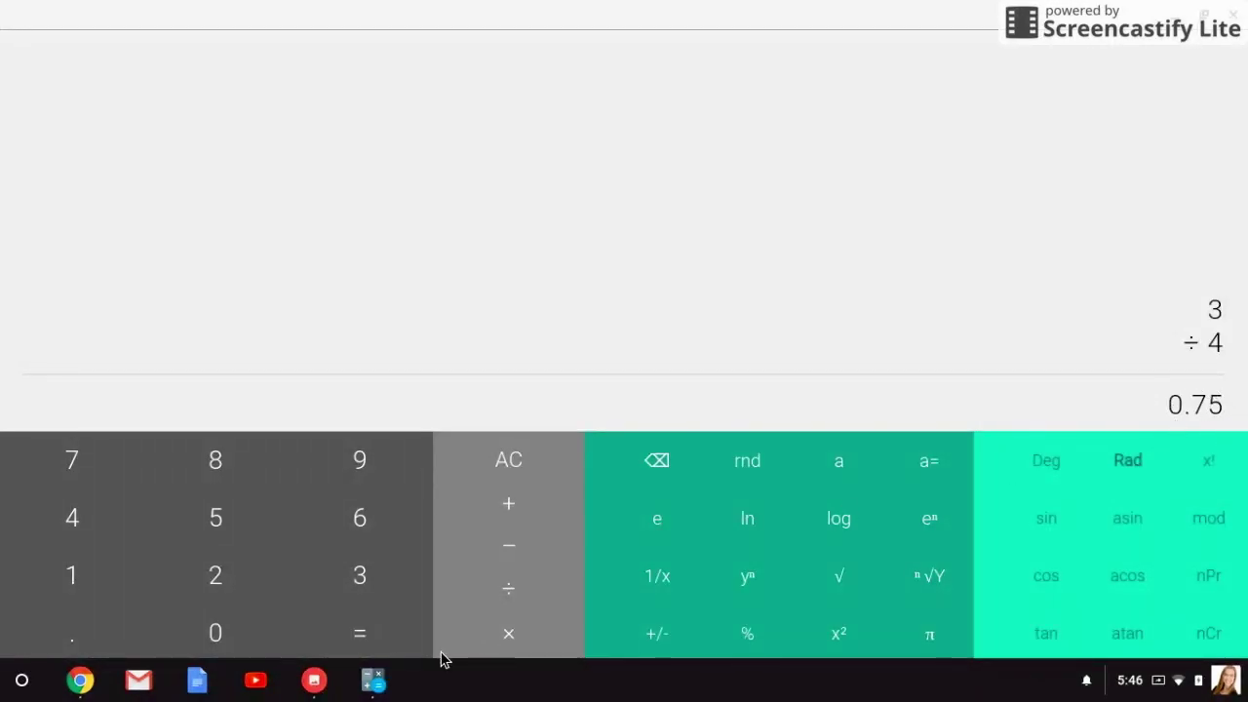
pyautogui.click(314, 681)
# Clear the display and compute 60% × 5 = 3, then return to the worksheet.
pyautogui.moveTo(438, 419)
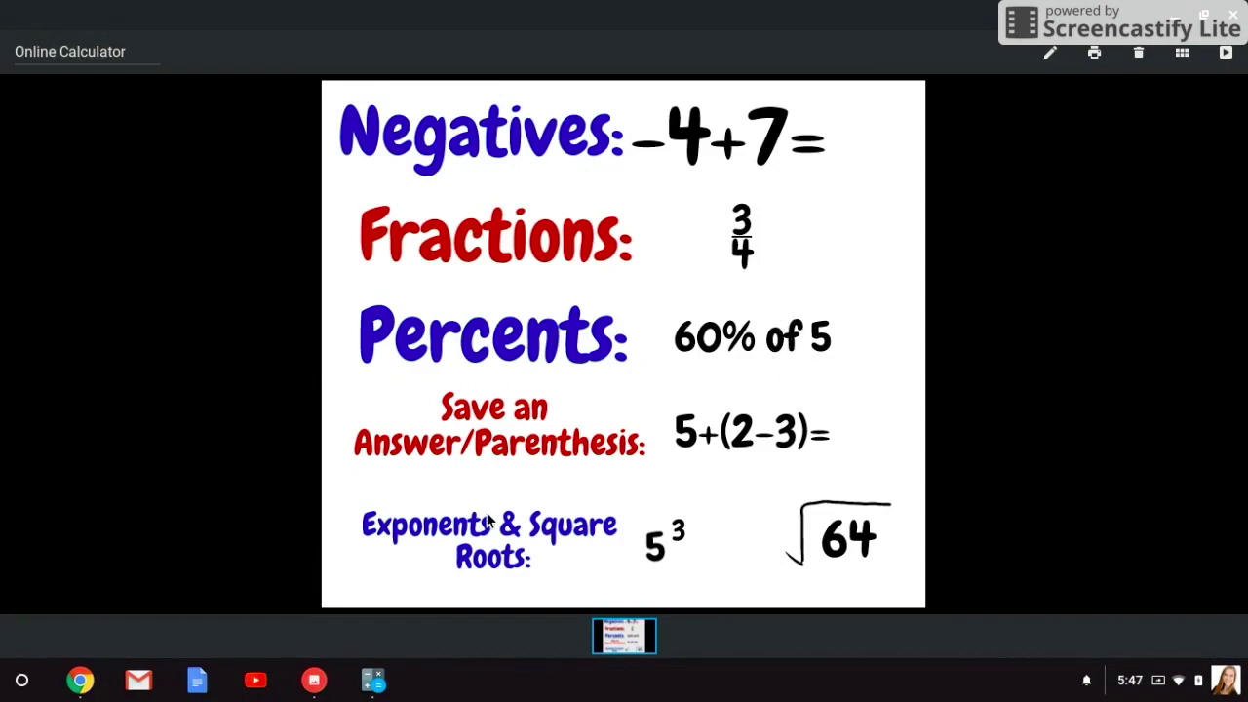
pyautogui.click(373, 679)
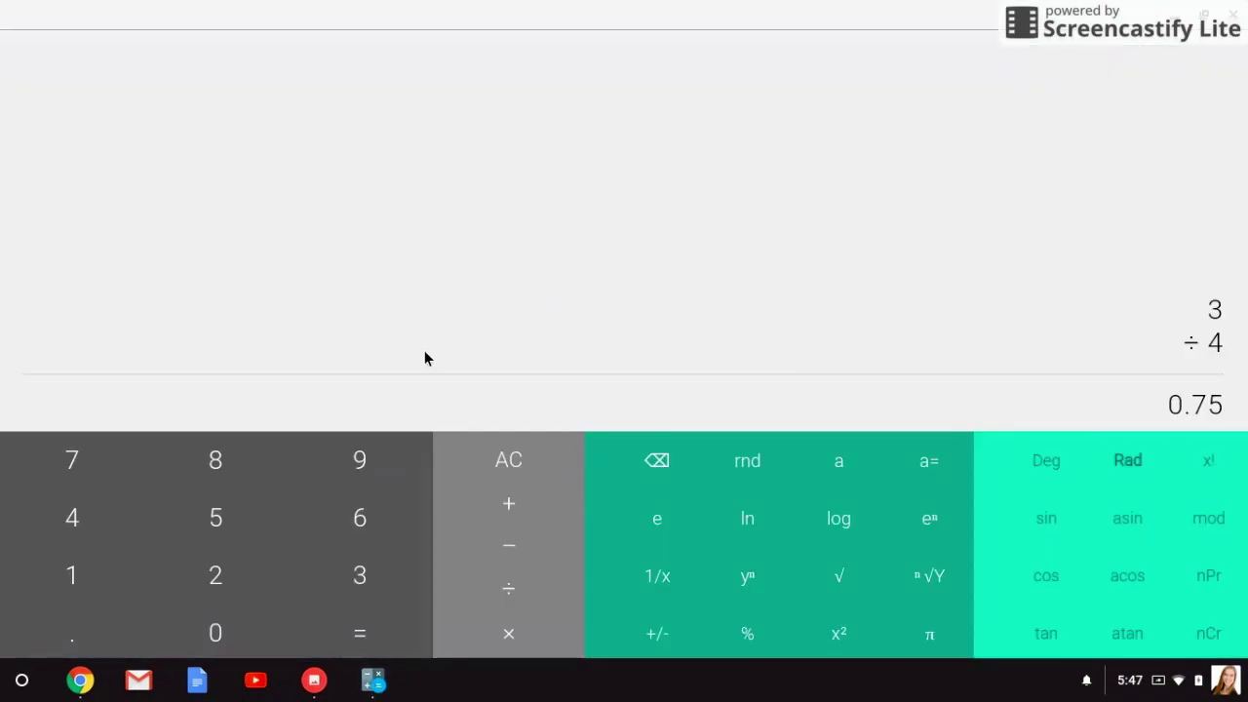
pyautogui.click(511, 459)
pyautogui.click(343, 530)
pyautogui.click(219, 643)
pyautogui.click(759, 636)
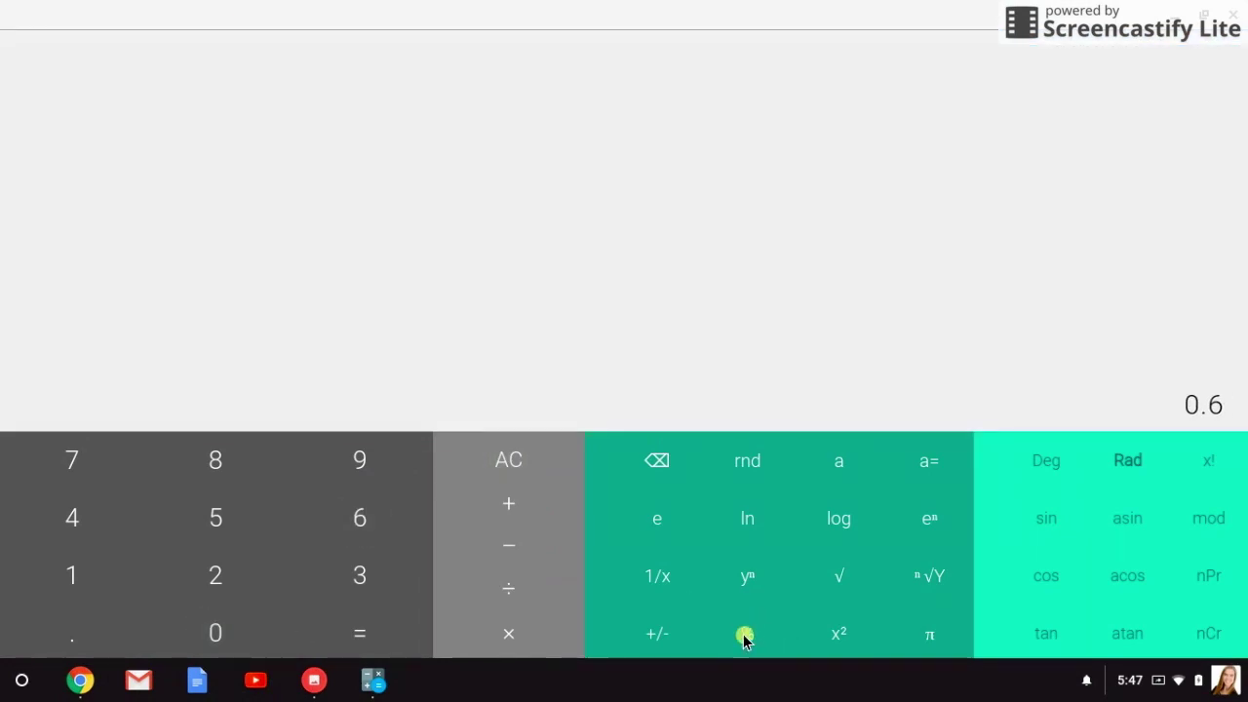
pyautogui.click(510, 632)
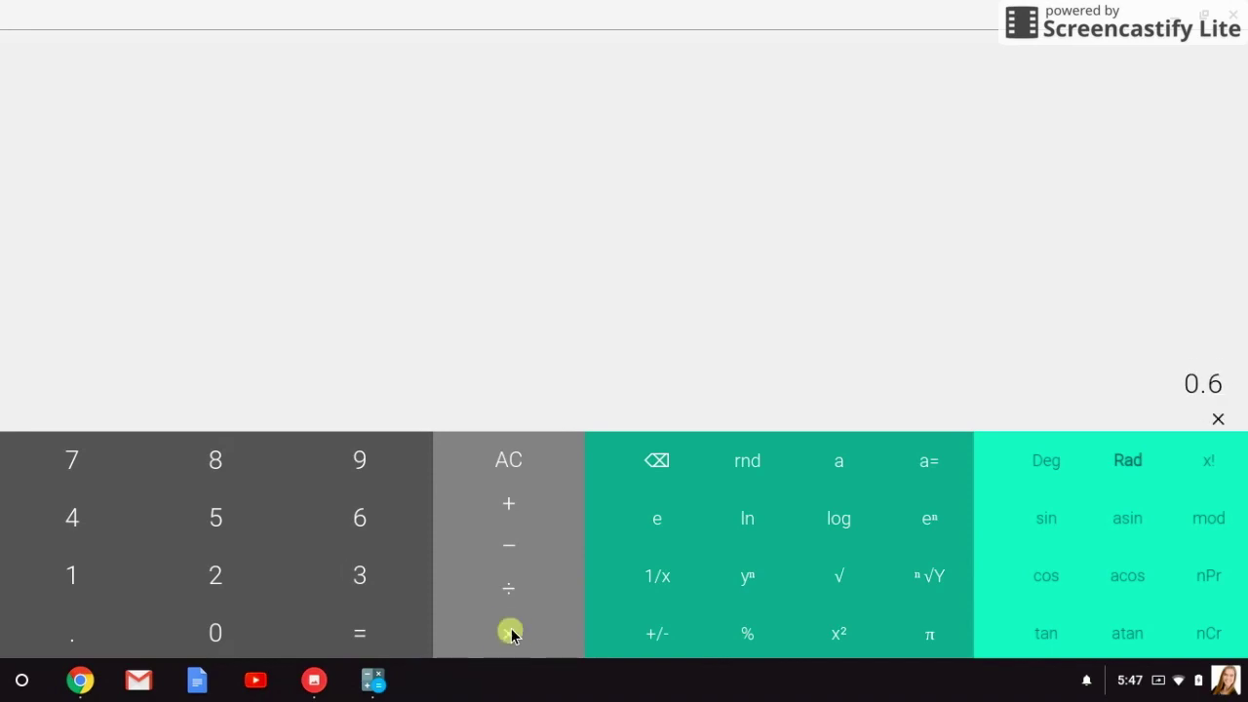
pyautogui.click(215, 513)
pyautogui.click(355, 635)
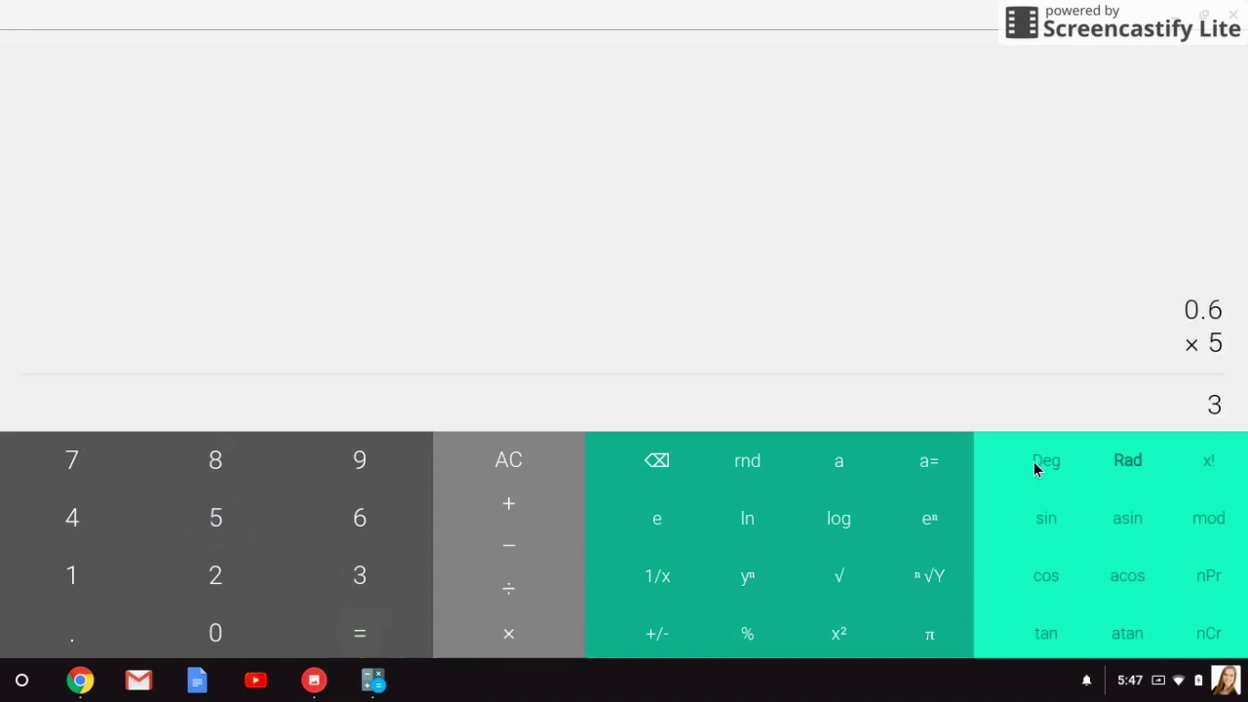
pyautogui.click(324, 677)
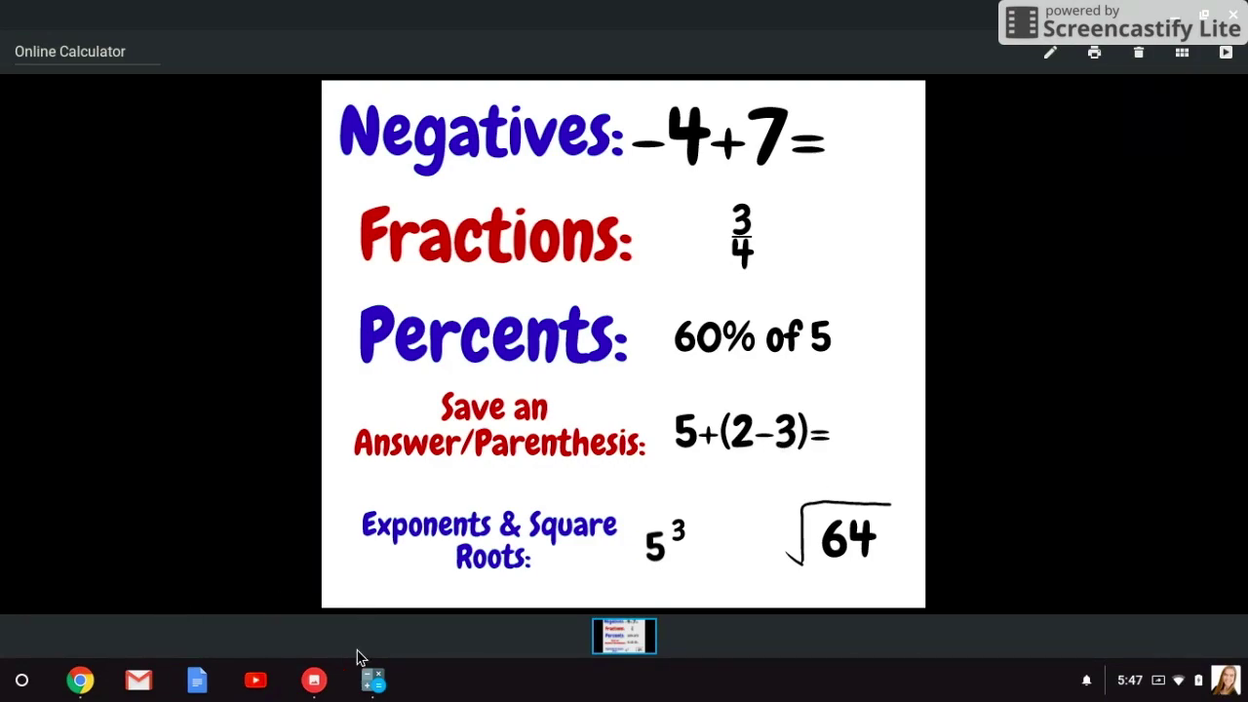
# Clear, evaluate 2 − 3 = -1, save -1 with a=, and clear again.
pyautogui.click(373, 680)
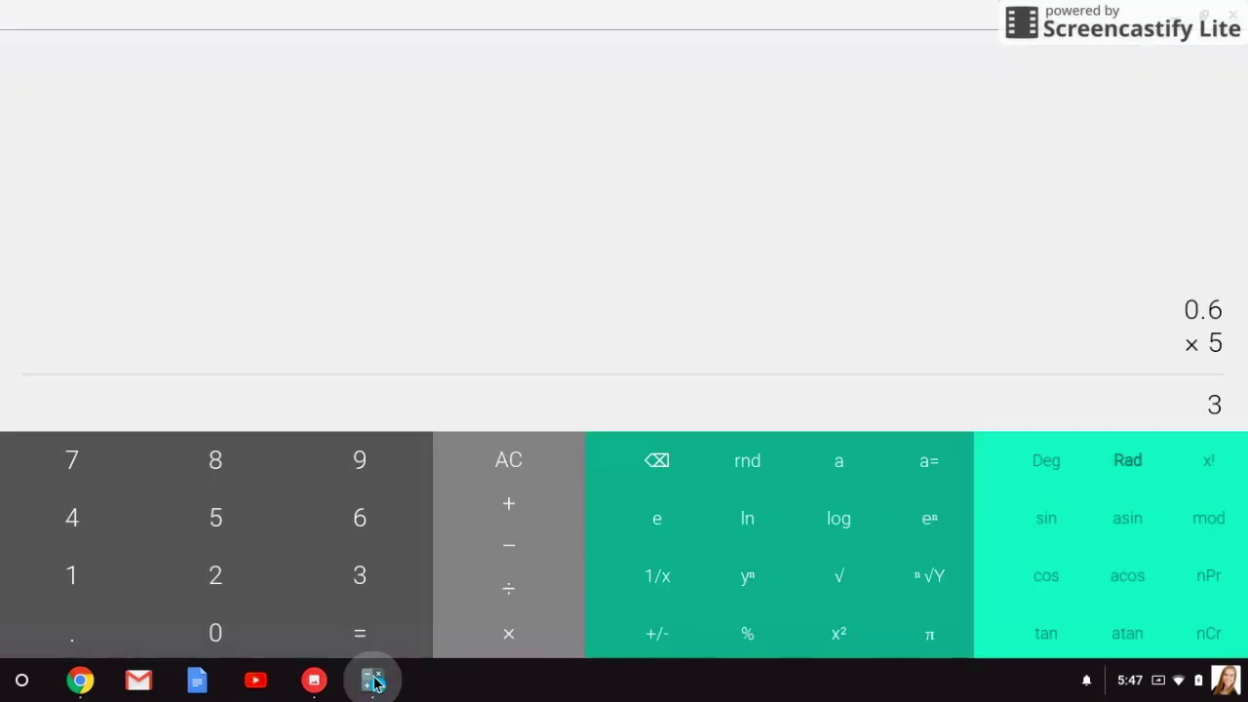
pyautogui.click(508, 459)
pyautogui.click(212, 579)
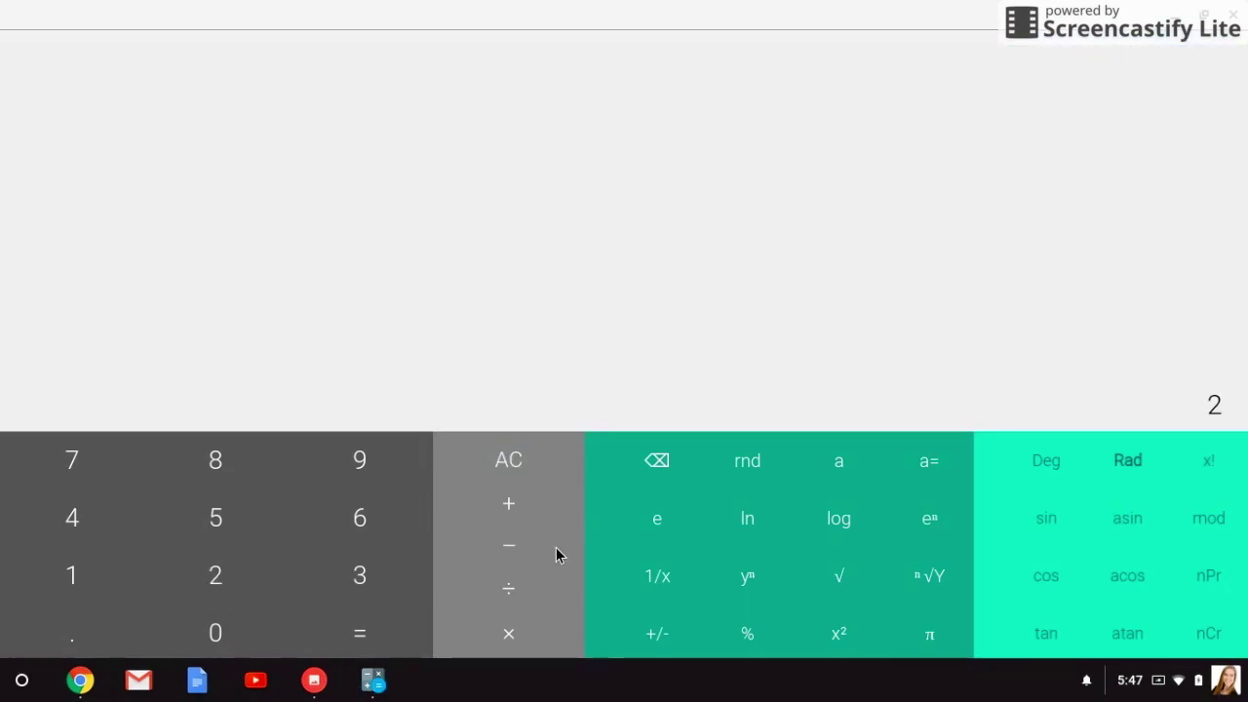
pyautogui.click(518, 548)
pyautogui.click(357, 576)
pyautogui.click(356, 638)
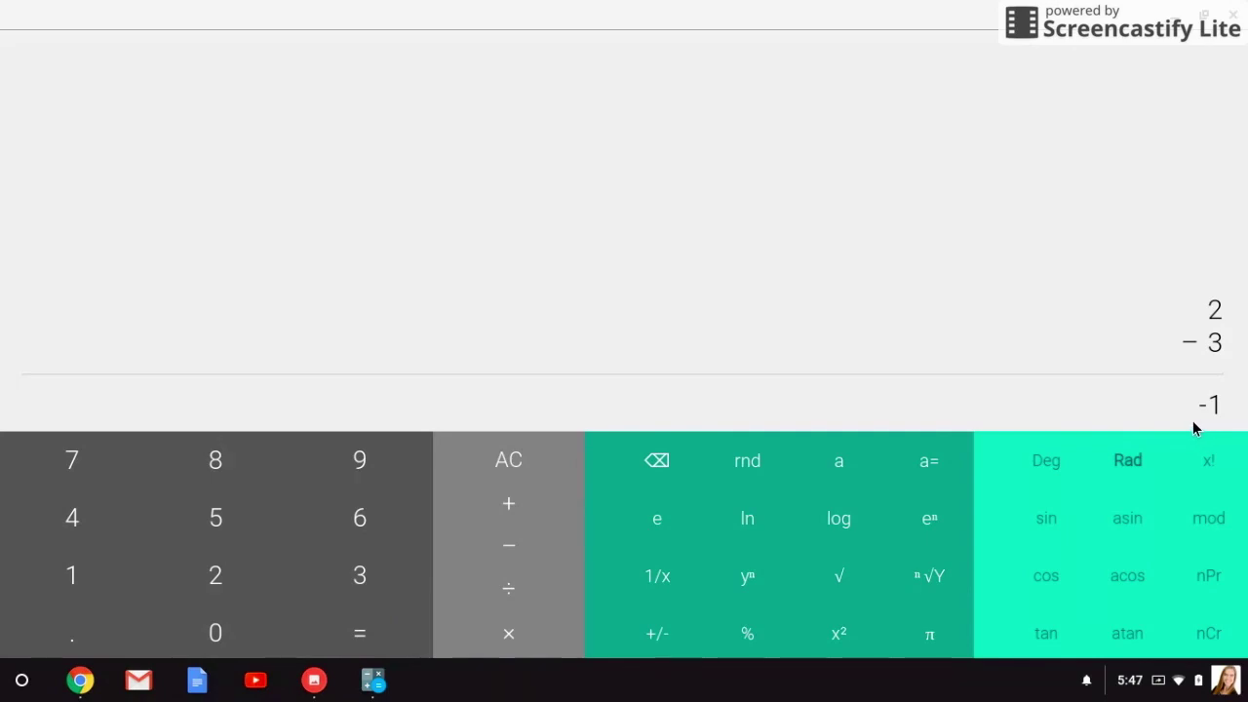
pyautogui.click(929, 464)
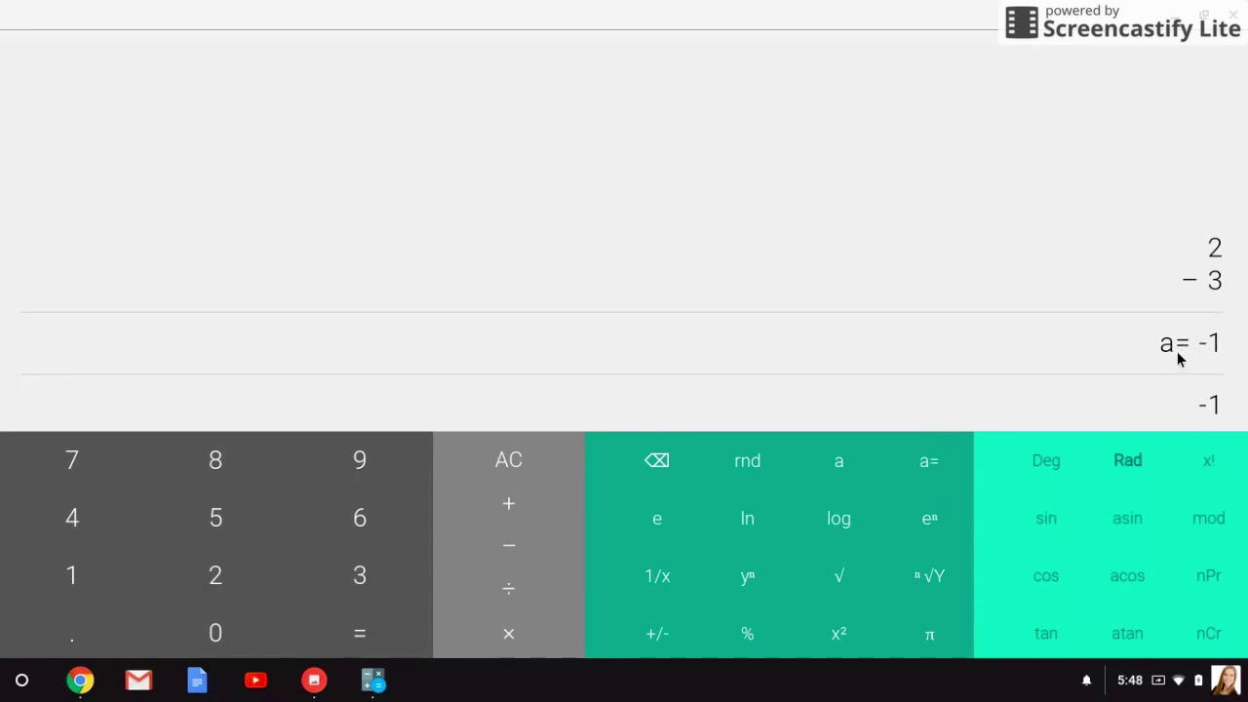
pyautogui.click(504, 460)
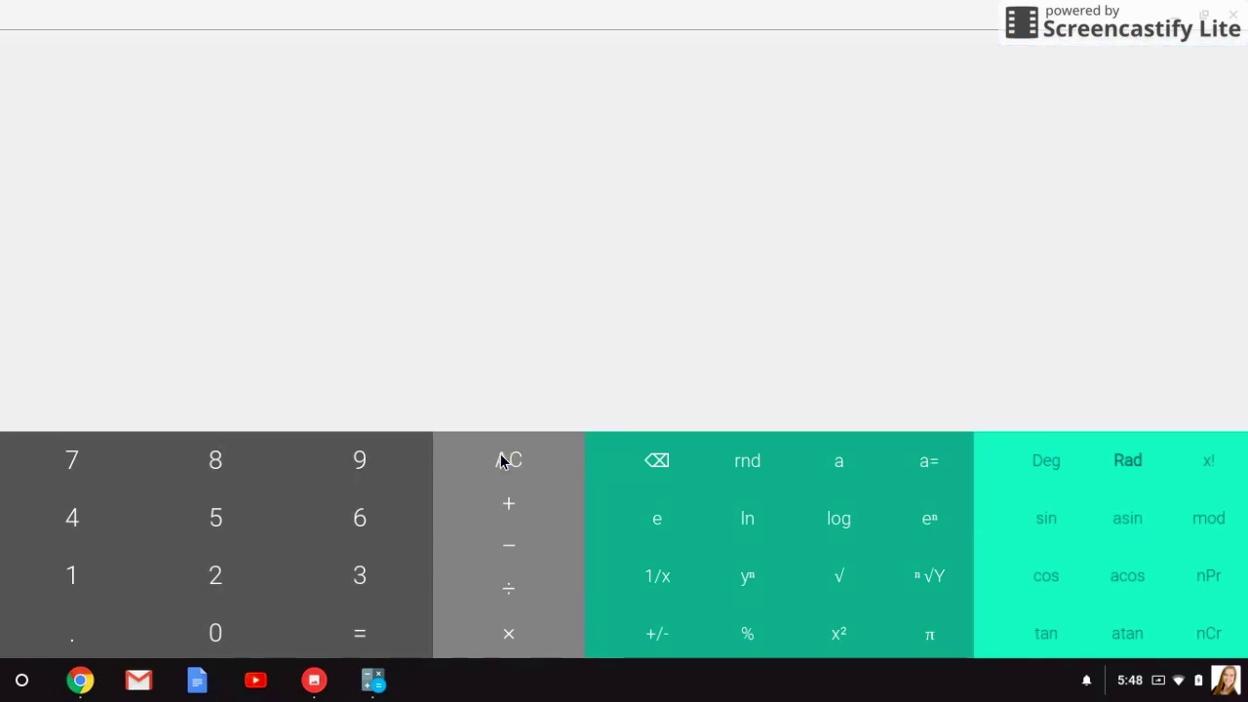
# Evaluate 5 + a = 4 using the stored -1, then show the worksheet again.
pyautogui.click(842, 465)
pyautogui.click(478, 461)
pyautogui.click(217, 519)
pyautogui.click(504, 495)
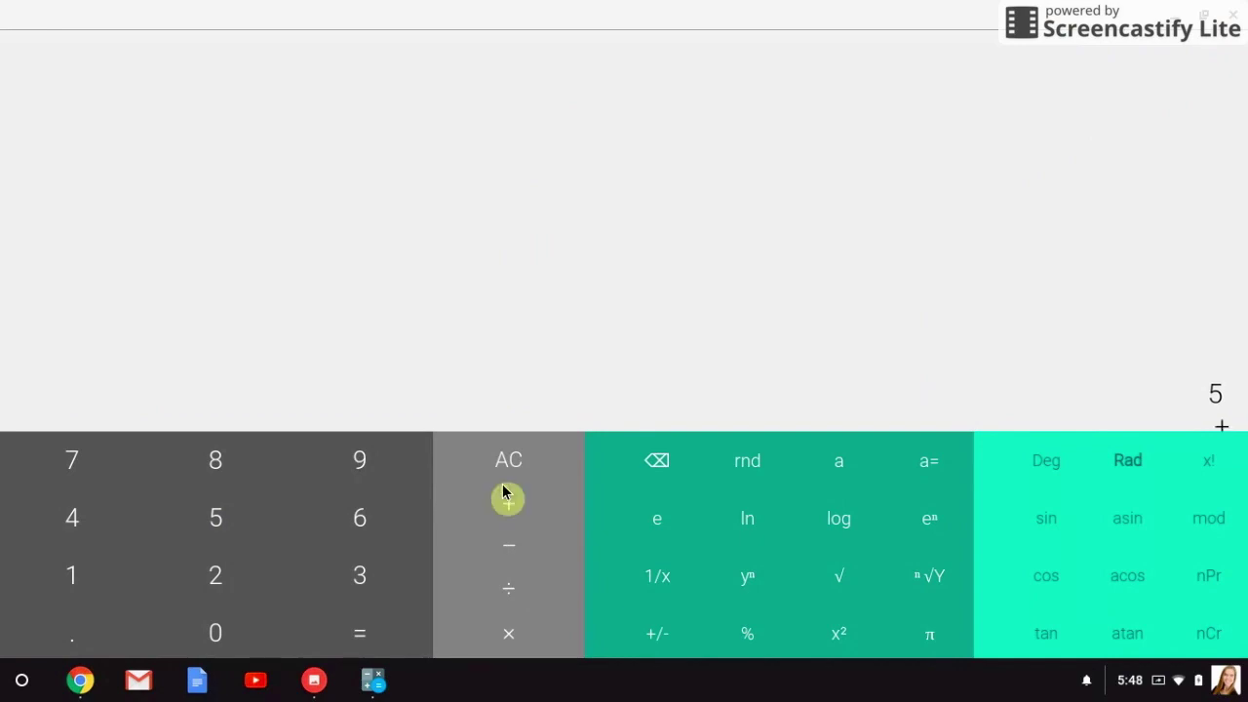
pyautogui.click(840, 473)
pyautogui.click(377, 636)
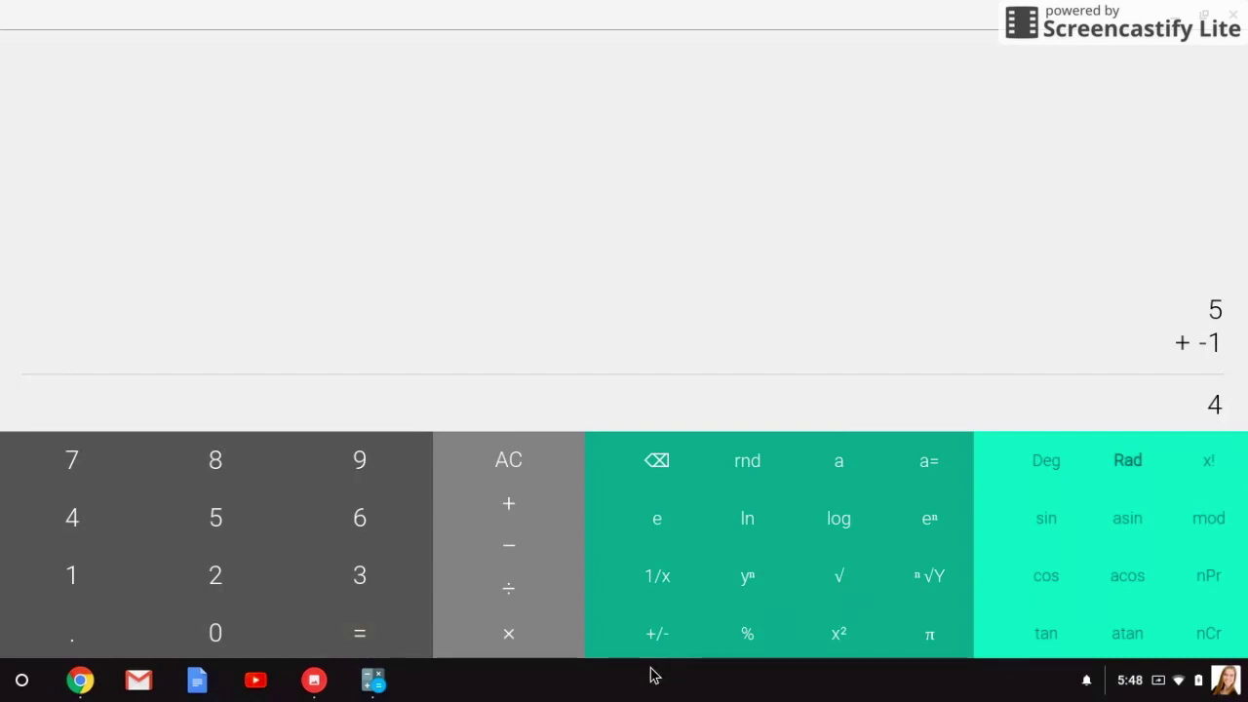
pyautogui.click(314, 682)
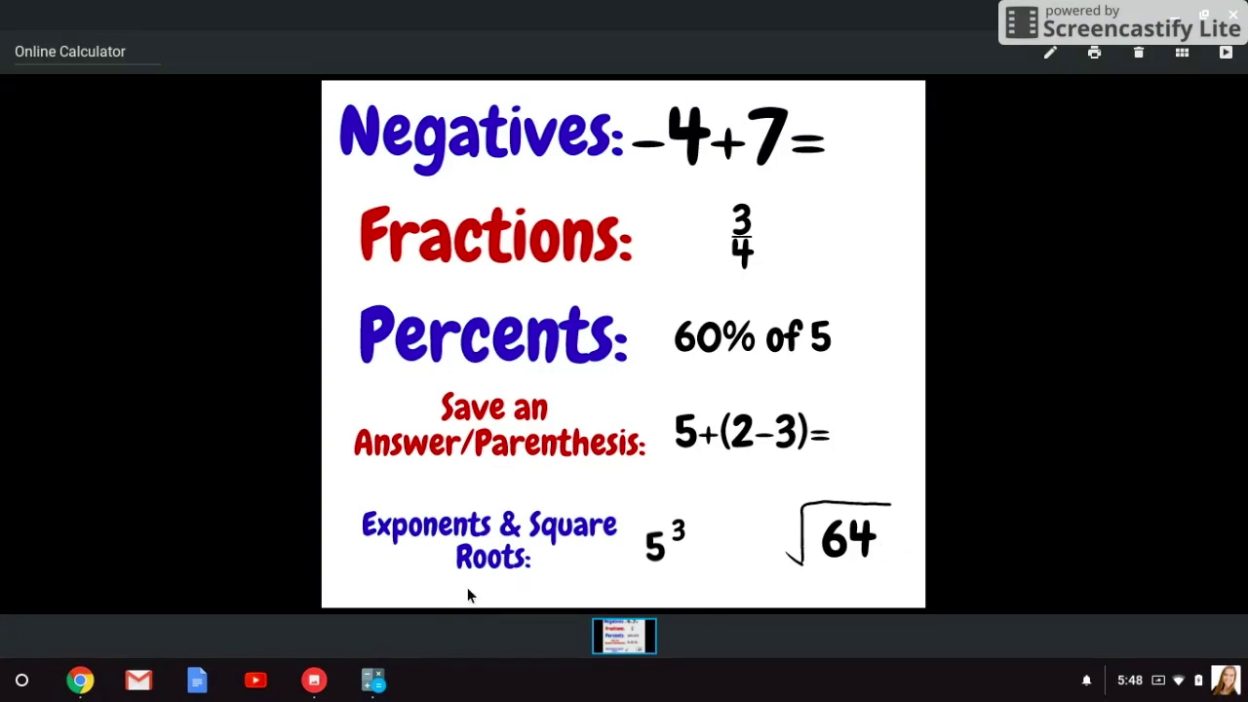
# Clear the display and compute 5 yⁿ 3 = 125, then return to the worksheet.
pyautogui.click(373, 679)
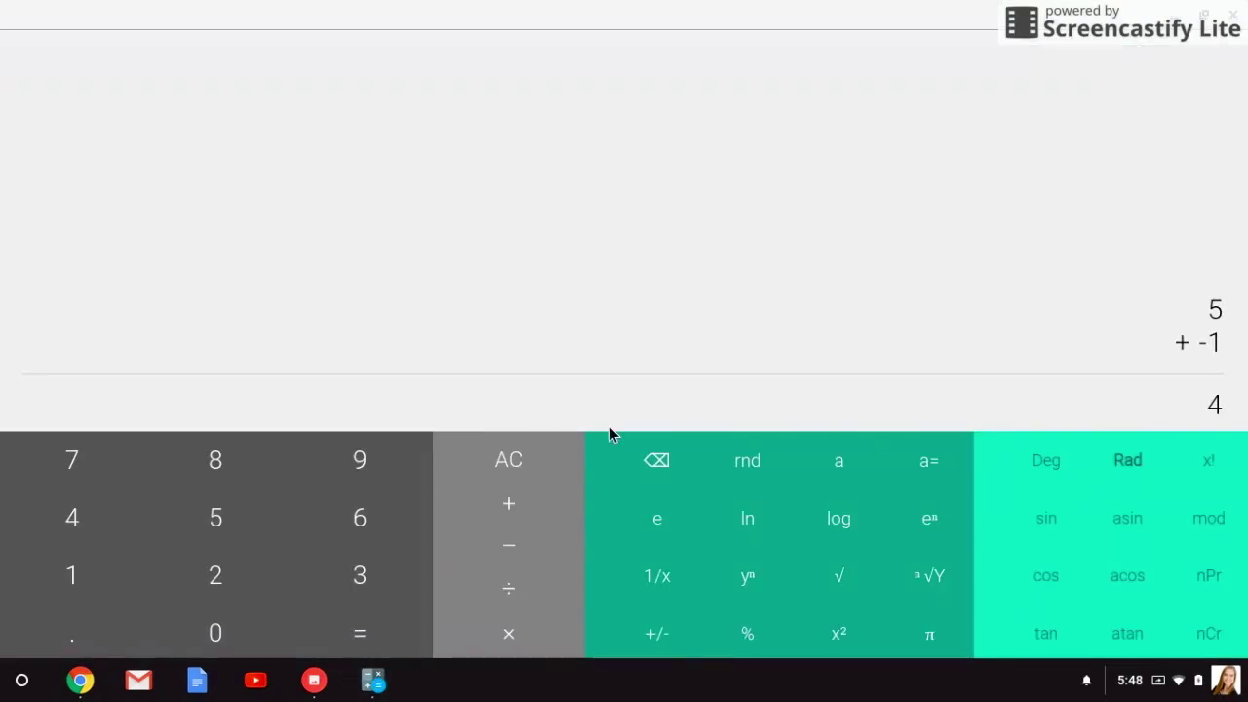
pyautogui.click(529, 459)
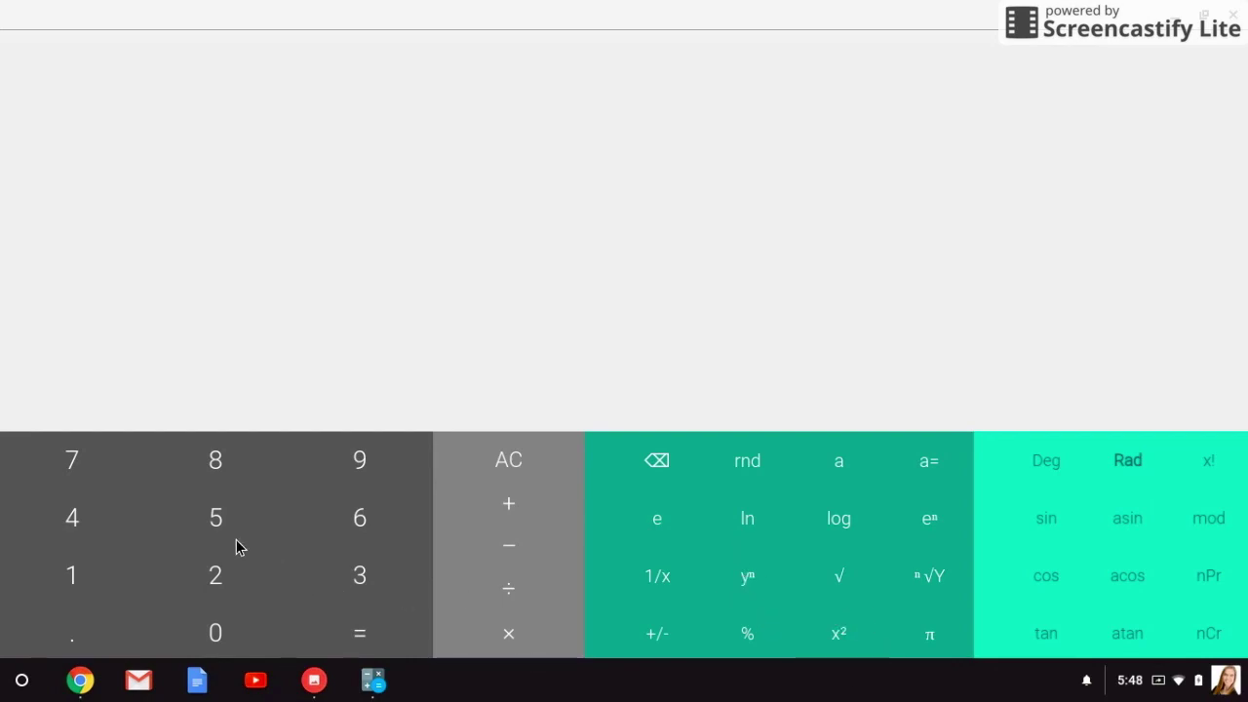
pyautogui.click(213, 522)
pyautogui.click(747, 575)
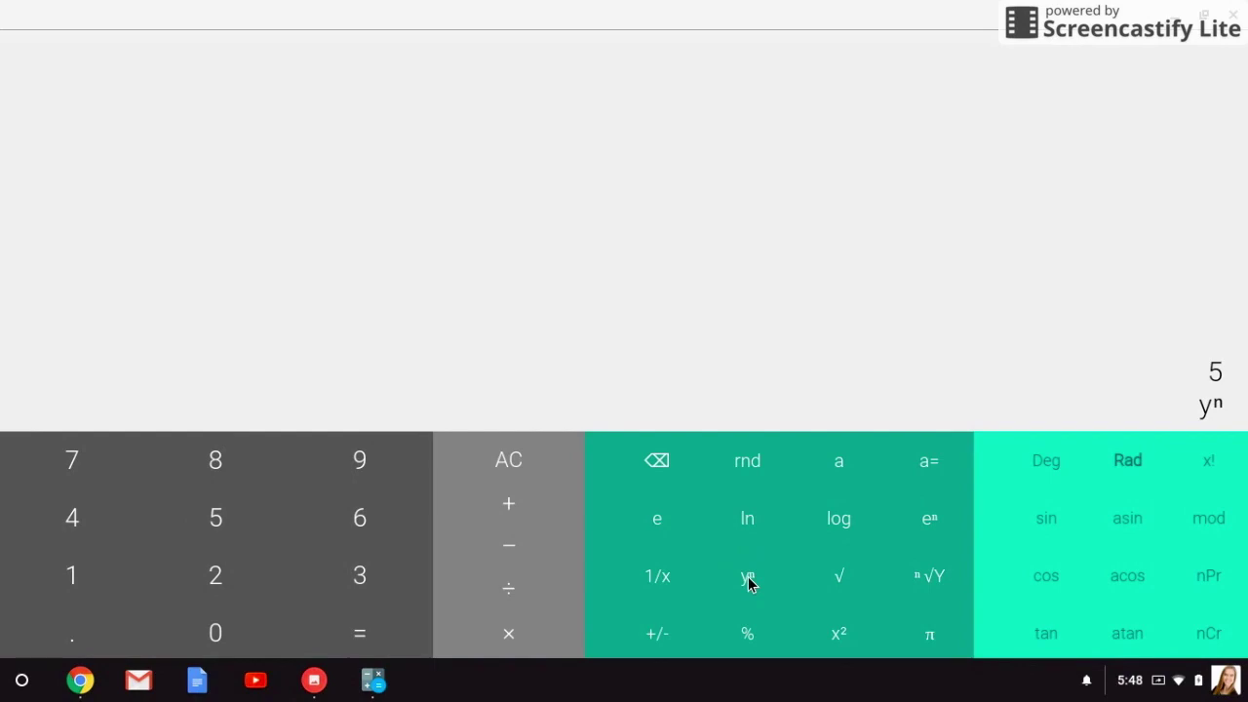
pyautogui.click(353, 585)
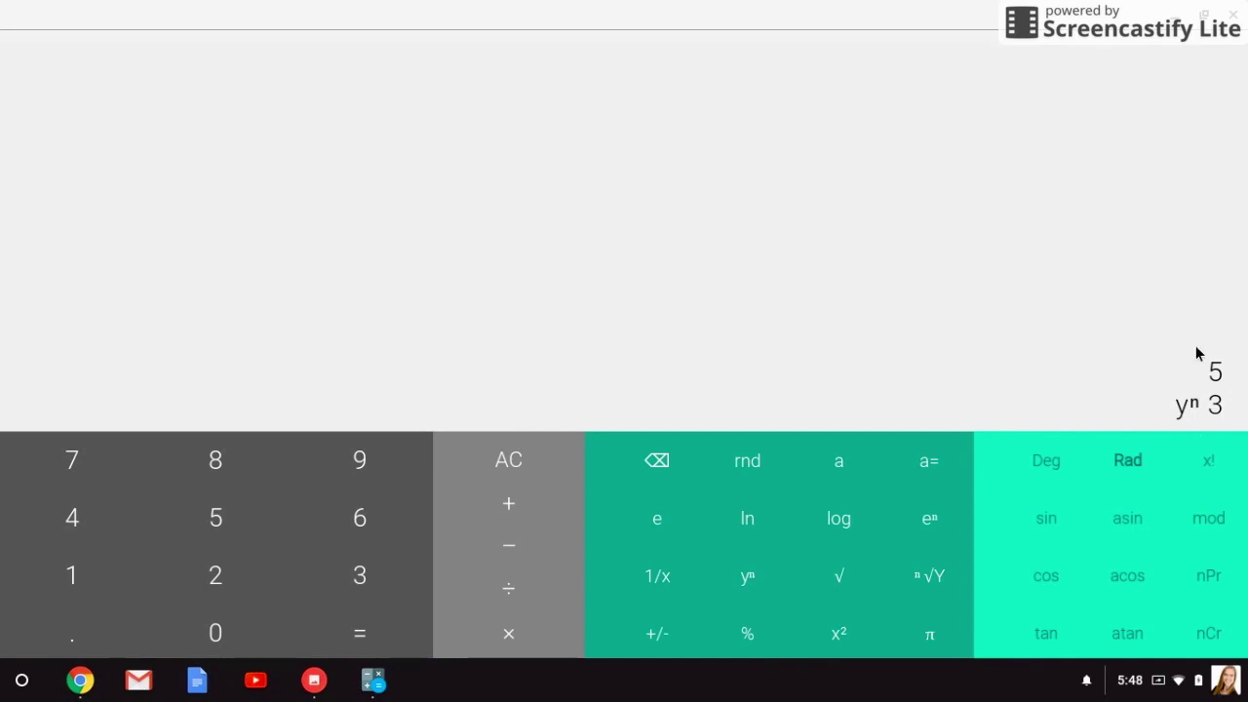
pyautogui.click(351, 644)
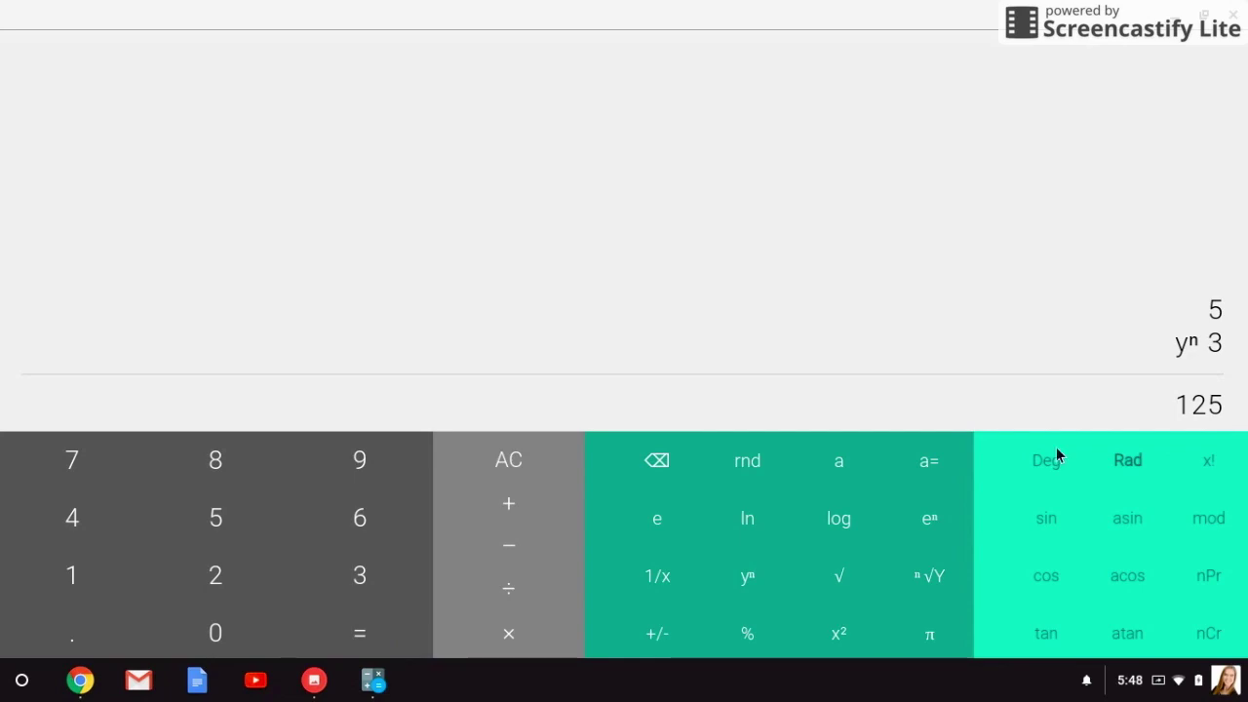
pyautogui.click(314, 679)
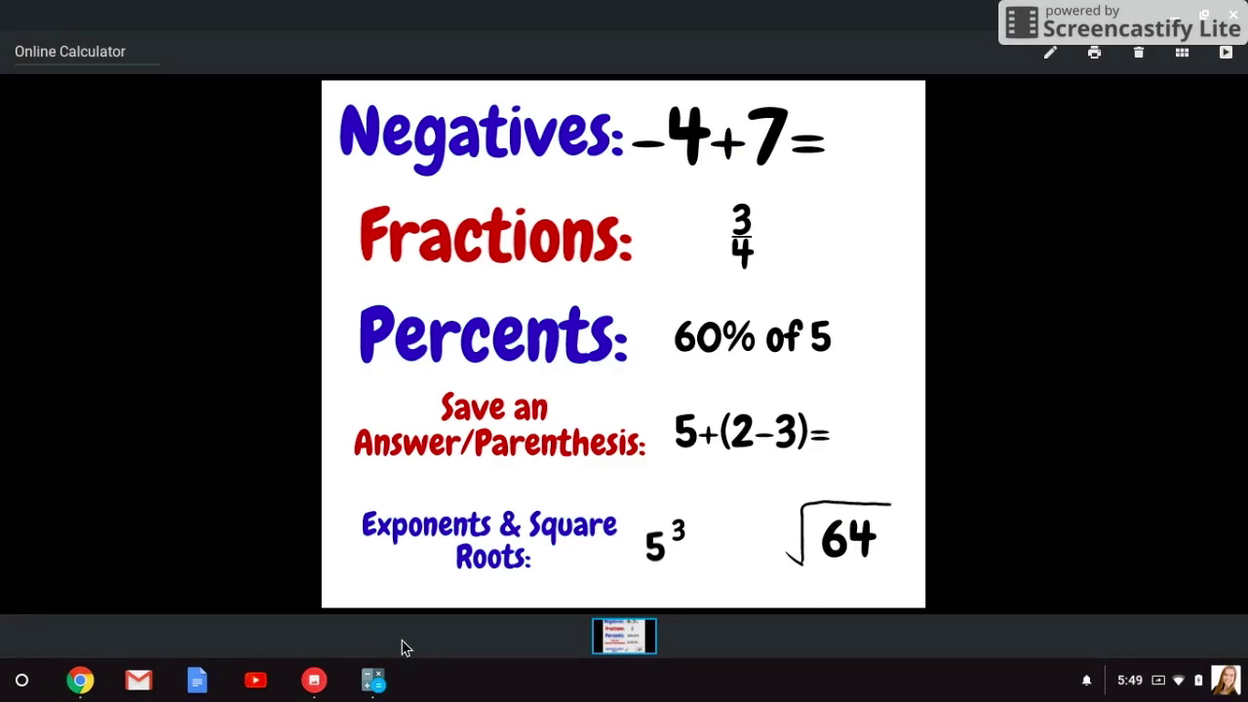
# Clear the display, take √64 to get 8, then switch to the Chrome window.
pyautogui.click(376, 682)
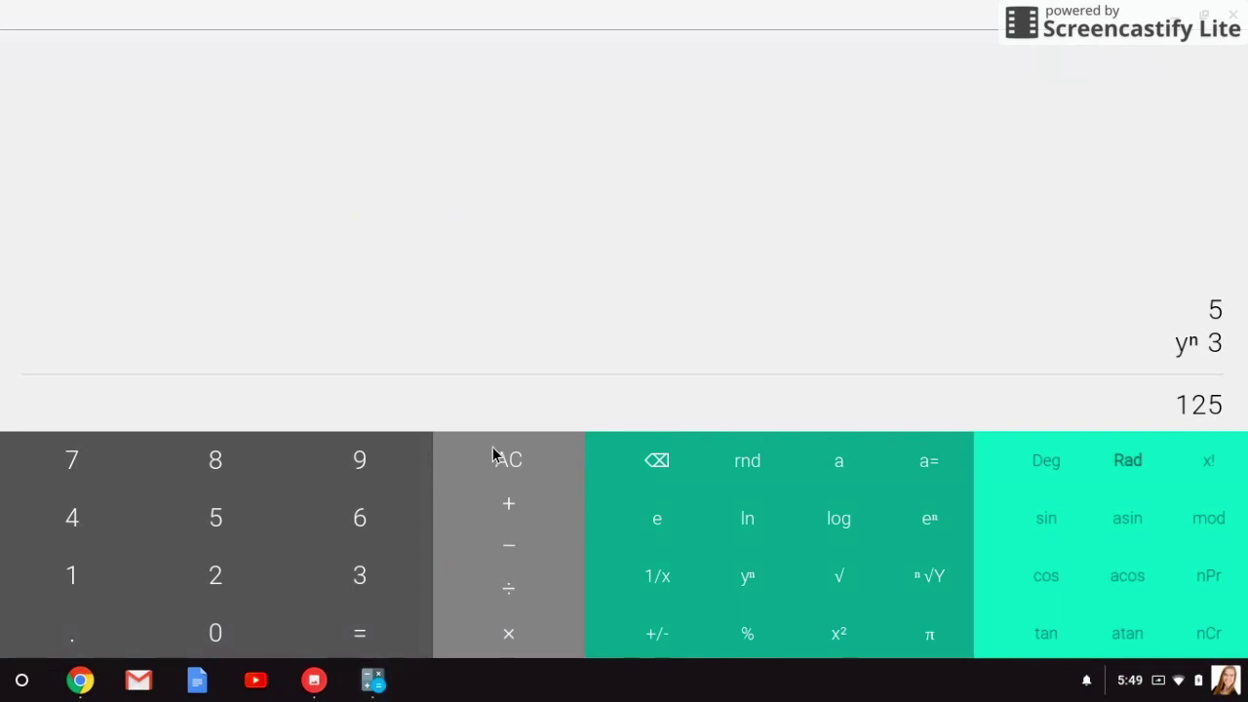
pyautogui.click(501, 455)
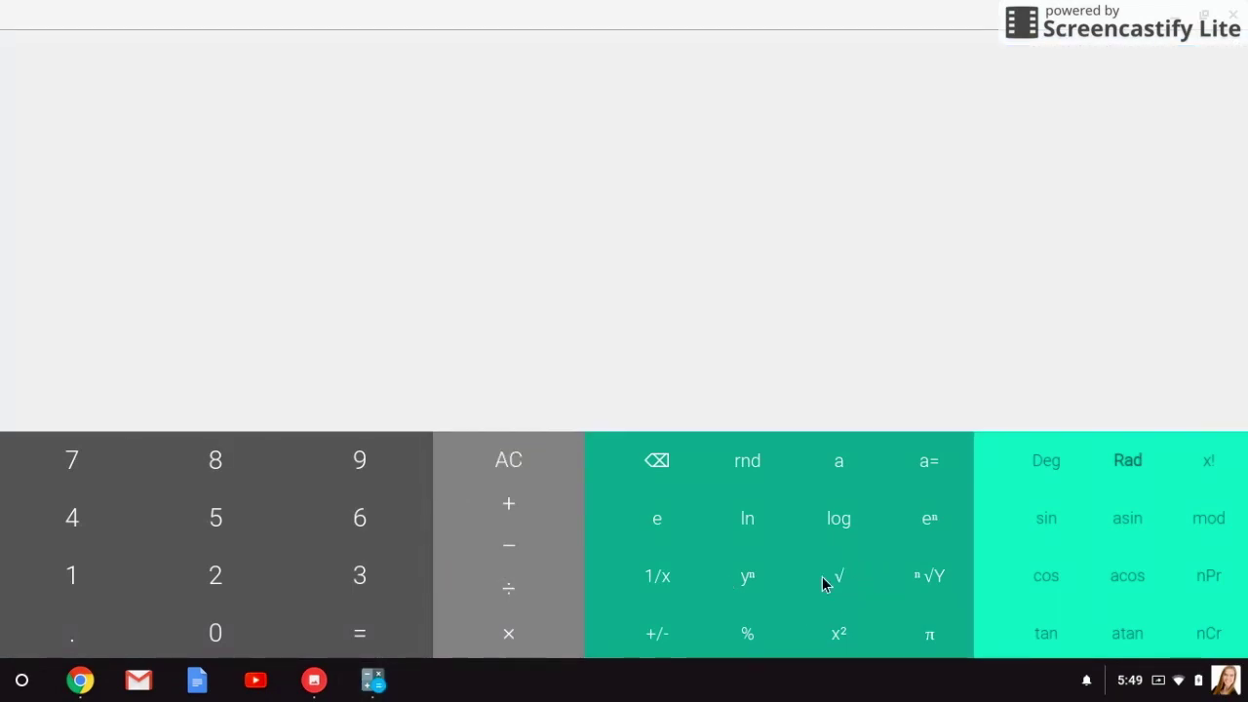
pyautogui.click(360, 524)
pyautogui.click(78, 524)
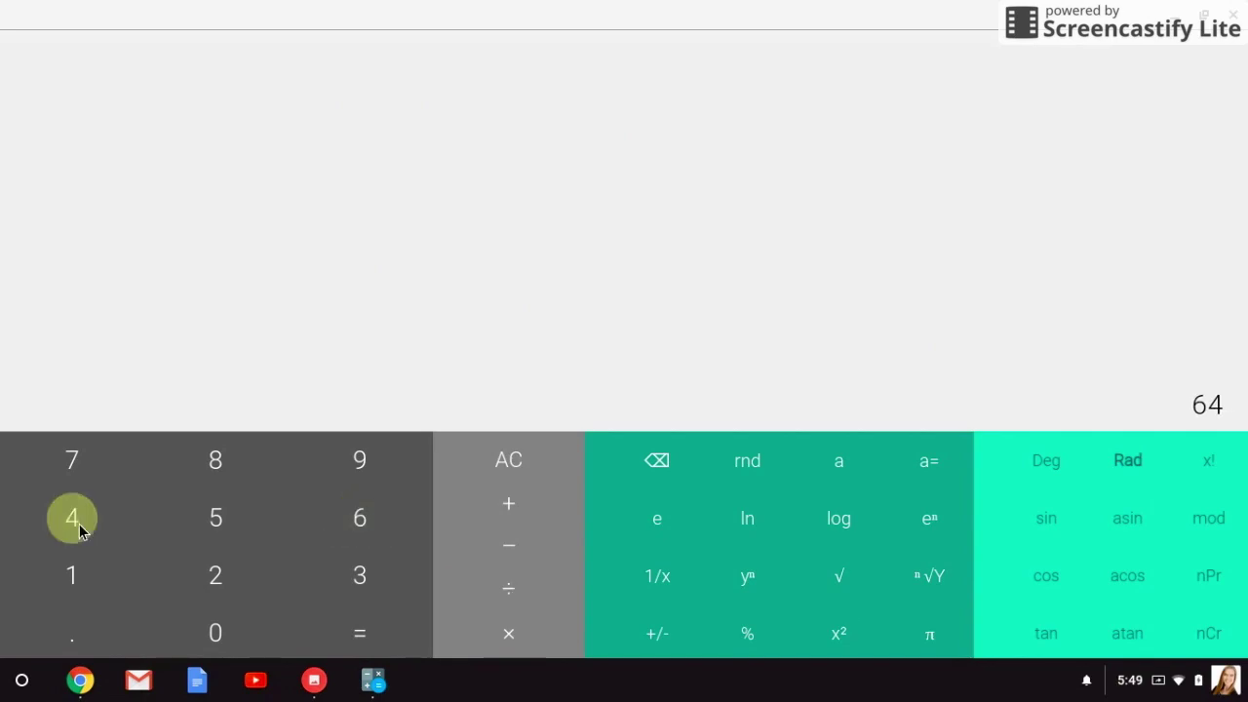
pyautogui.click(845, 578)
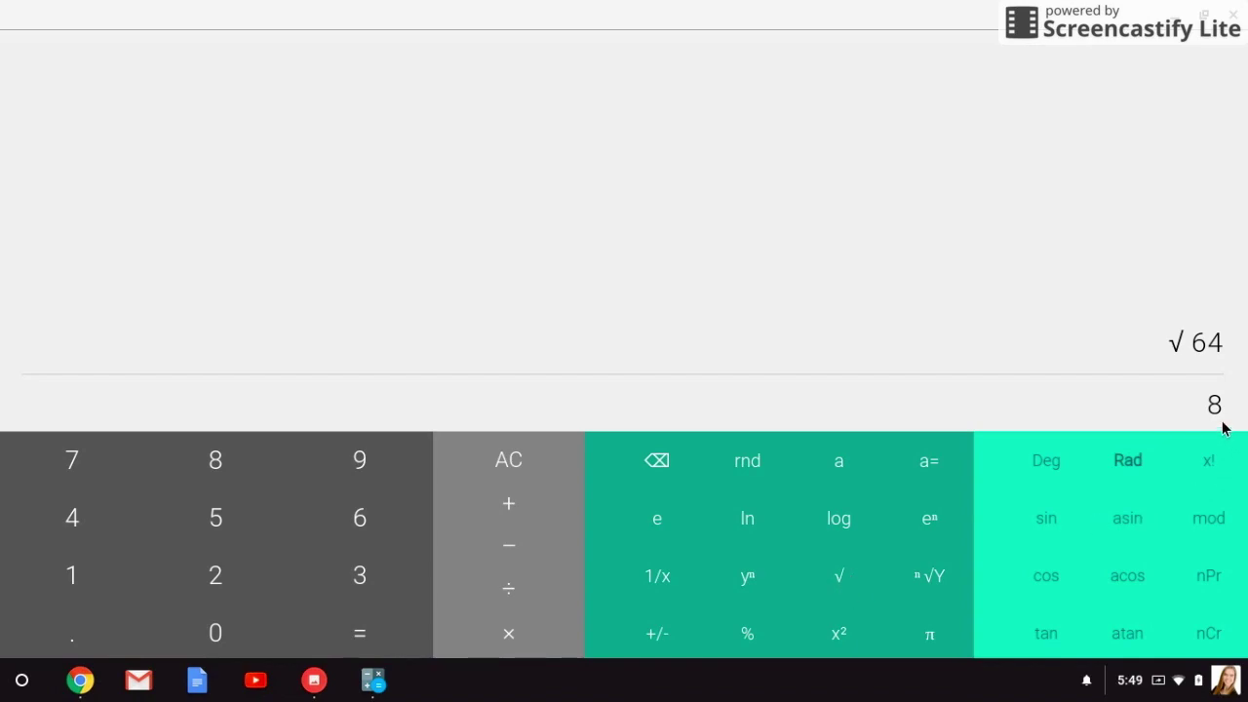
pyautogui.click(81, 685)
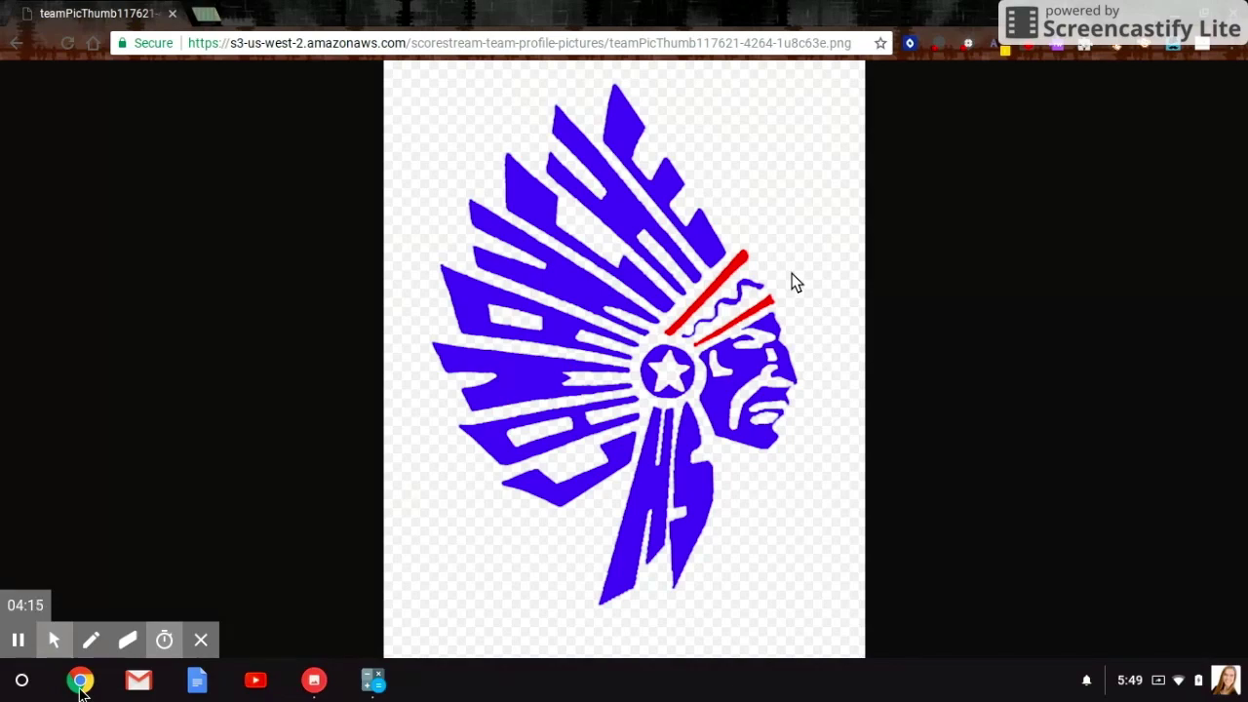
pyautogui.click(17, 639)
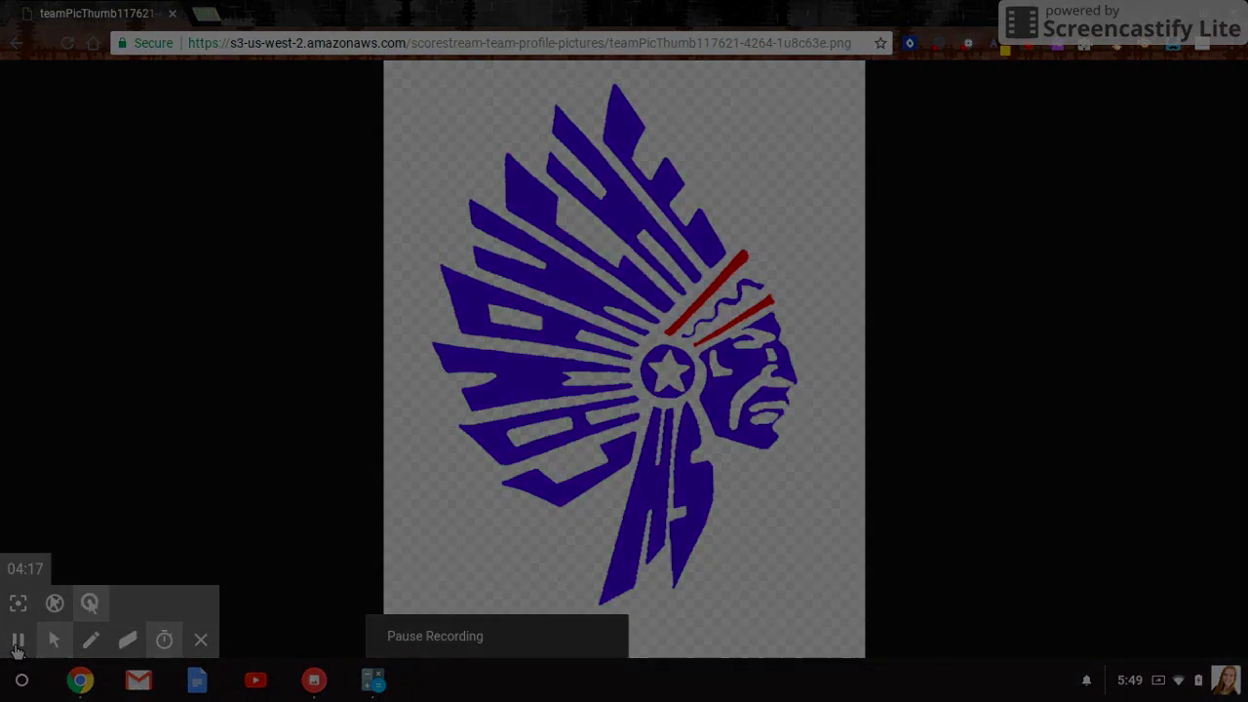